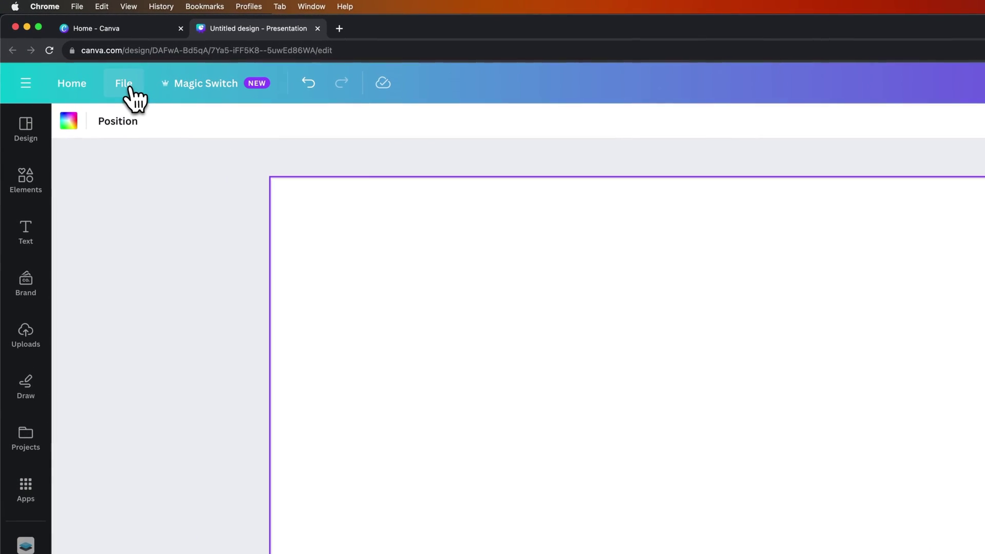
# Turn on pixel rulers along the page's top and left edges from File > View settings.
pyautogui.click(87, 58)
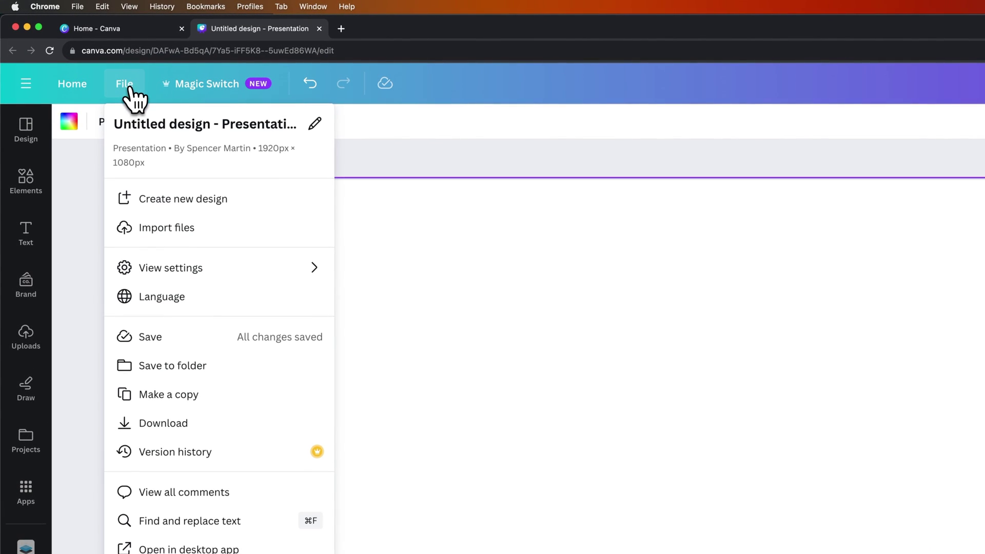
pyautogui.moveTo(171, 268)
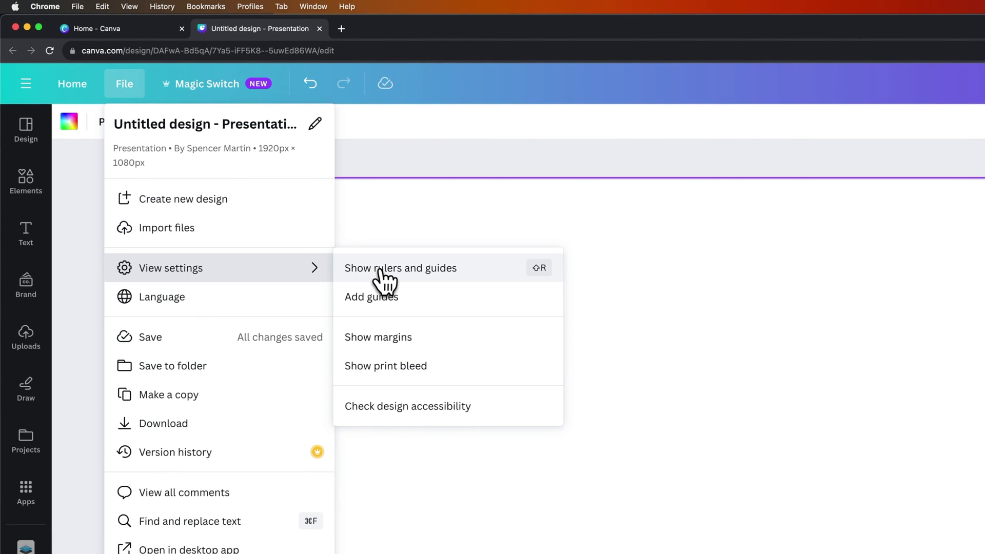
pyautogui.click(384, 280)
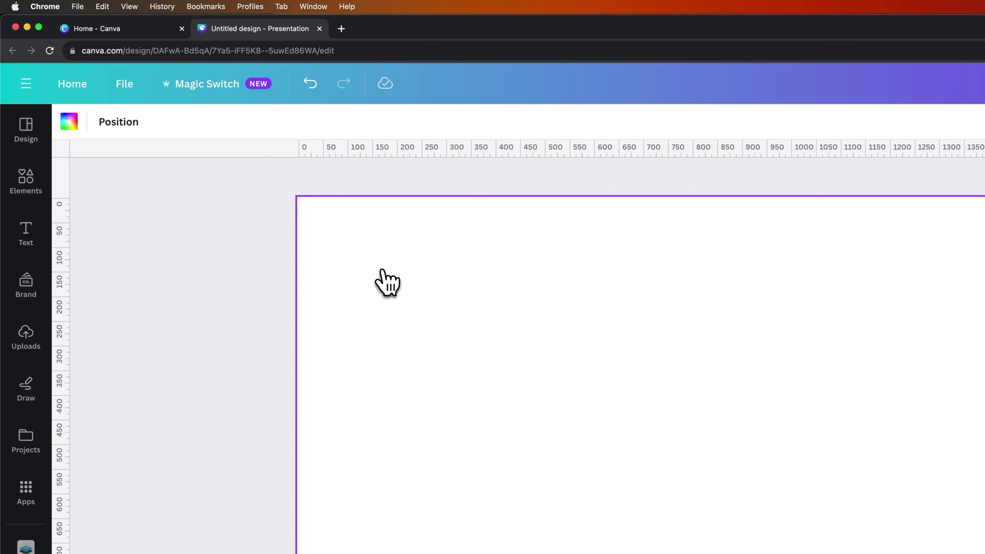
# Preview the 6 Columns guide preset, then the 3x3 Grid preset, on the page.
pyautogui.click(126, 85)
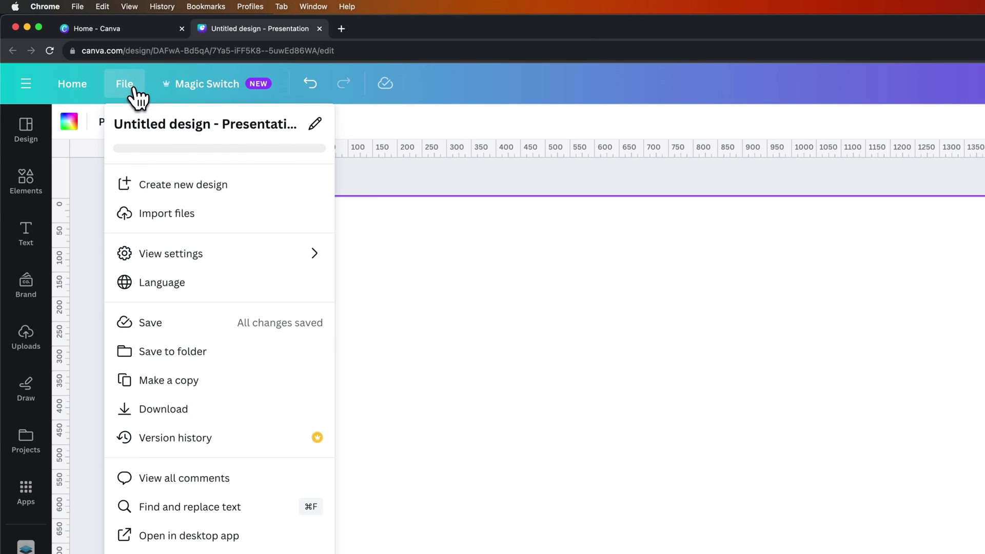
pyautogui.moveTo(171, 269)
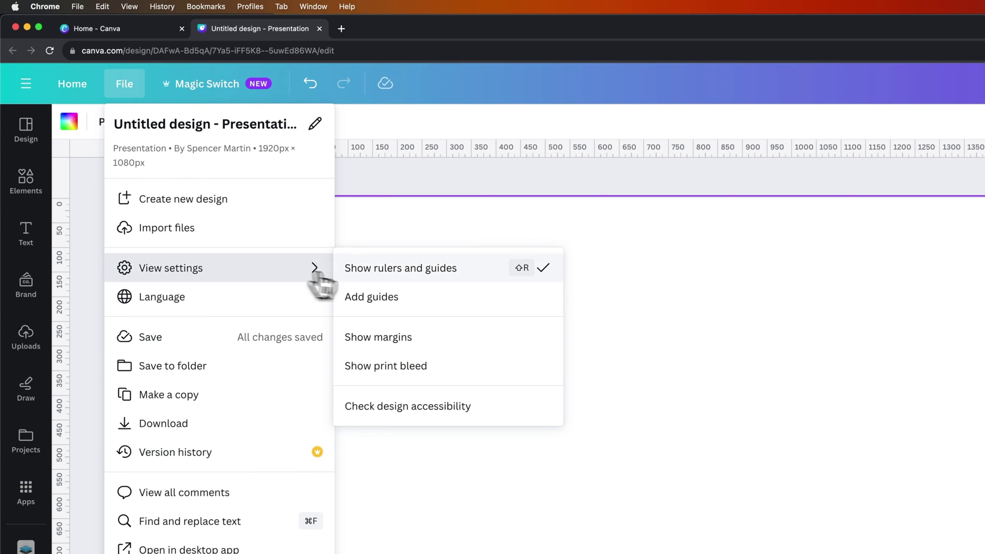
pyautogui.click(408, 306)
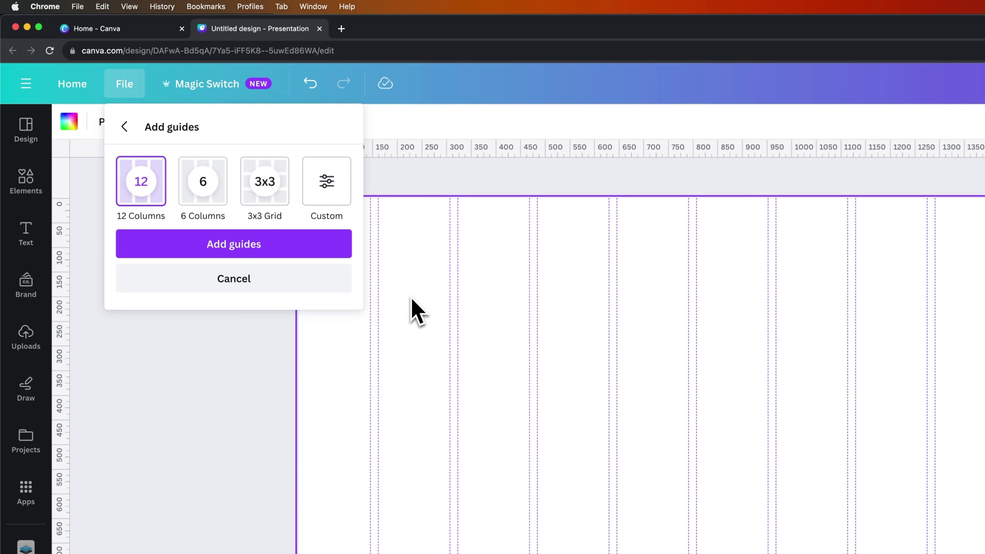
pyautogui.click(222, 204)
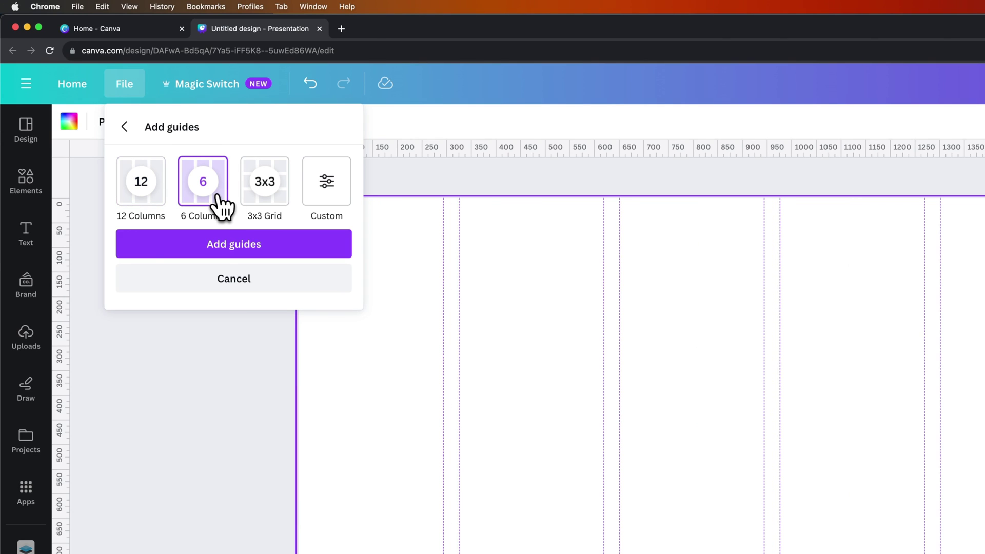
pyautogui.click(270, 202)
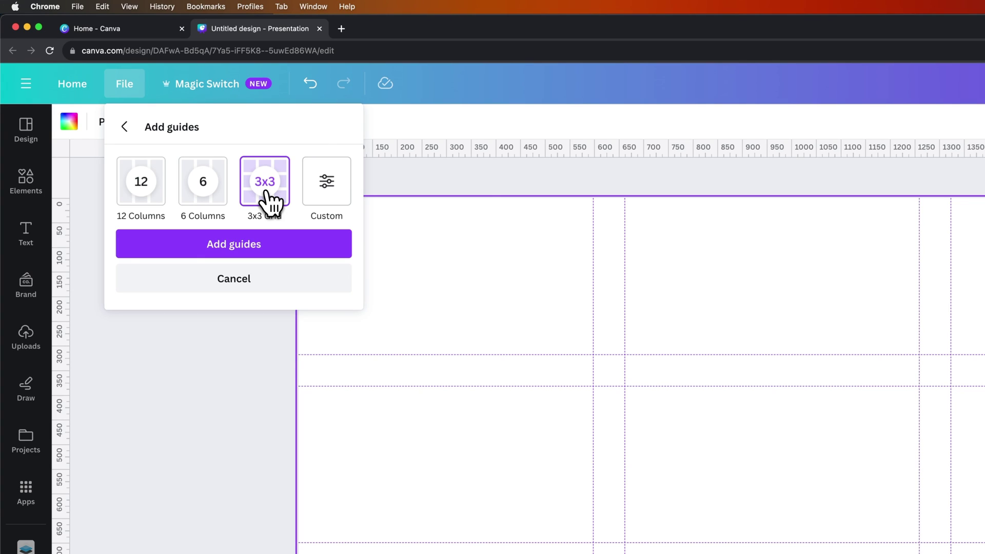
# Switch to custom guide settings with 3 columns and 3 rows.
pyautogui.click(326, 197)
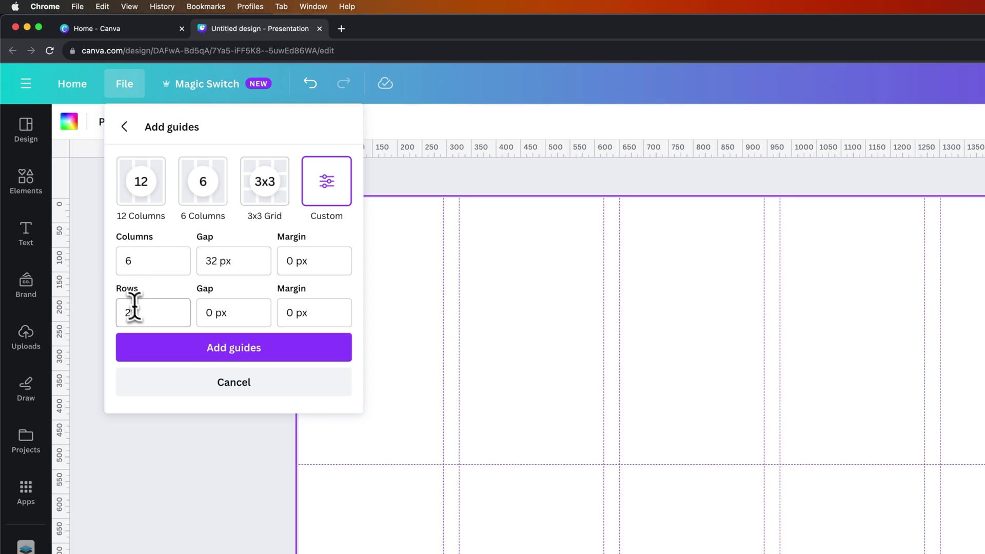
pyautogui.click(130, 313)
pyautogui.doubleClick(137, 261)
pyautogui.write('3')
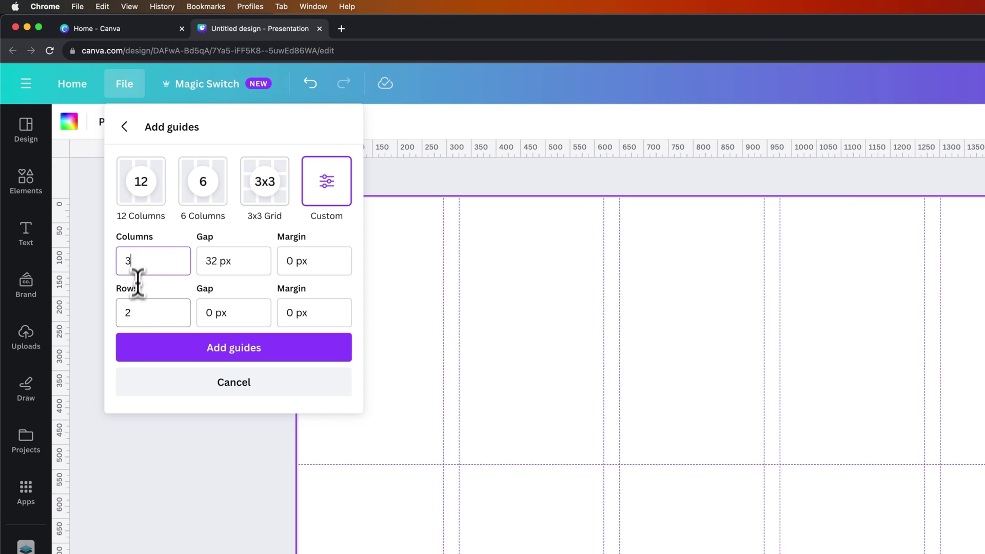
pyautogui.doubleClick(132, 310)
pyautogui.write('3')
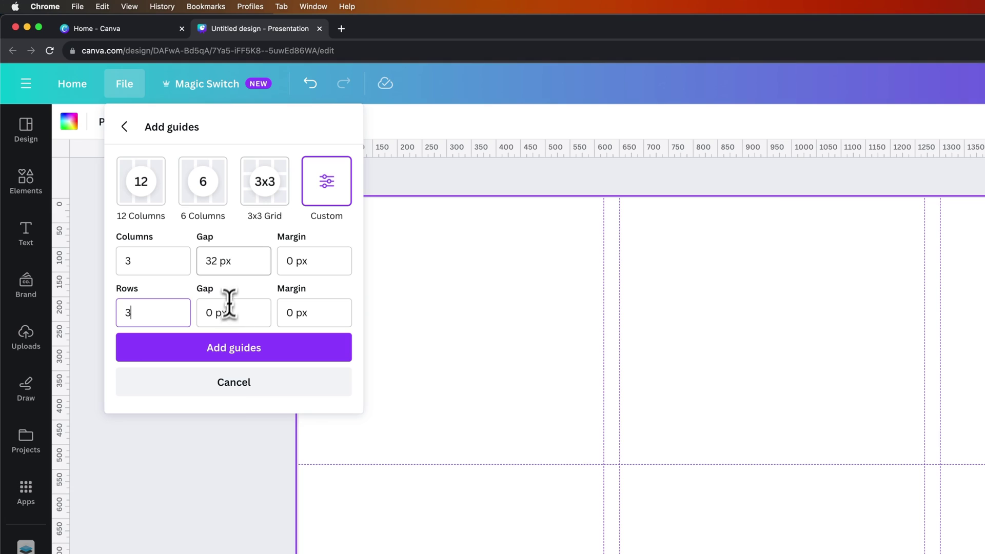
# Set both guide gaps to 10 px and both margins to 50 px.
pyautogui.click(231, 262)
pyautogui.doubleClick(231, 261)
pyautogui.write('10')
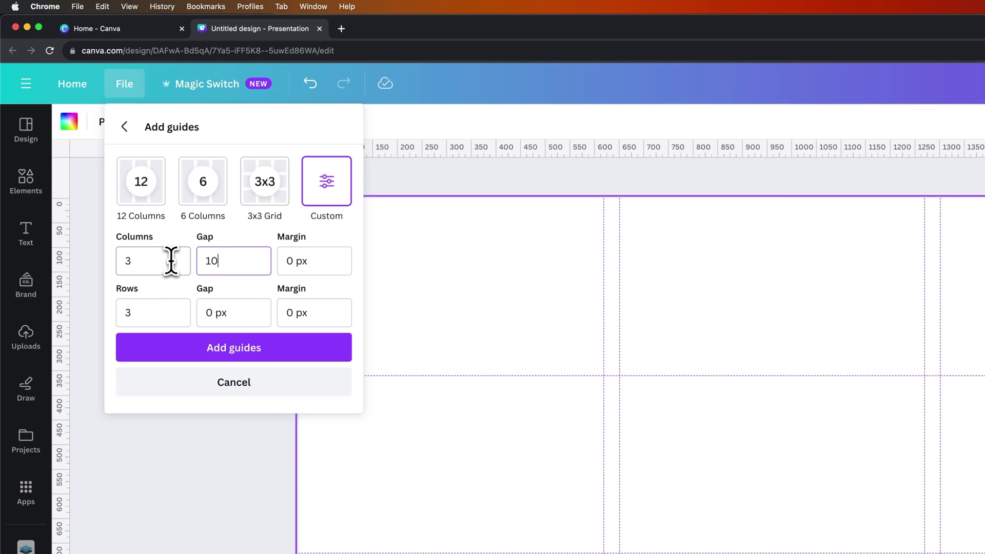
pyautogui.doubleClick(226, 313)
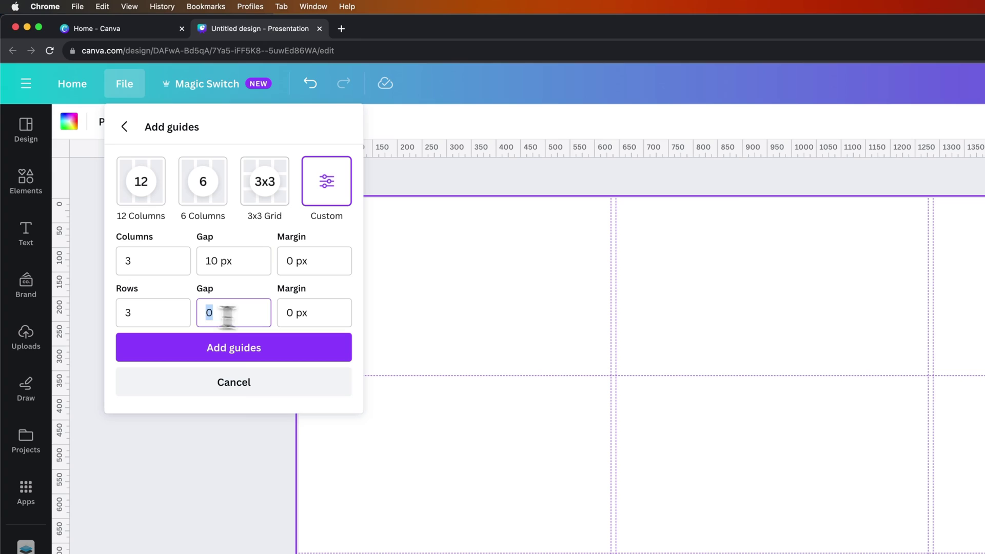
pyautogui.write('0')
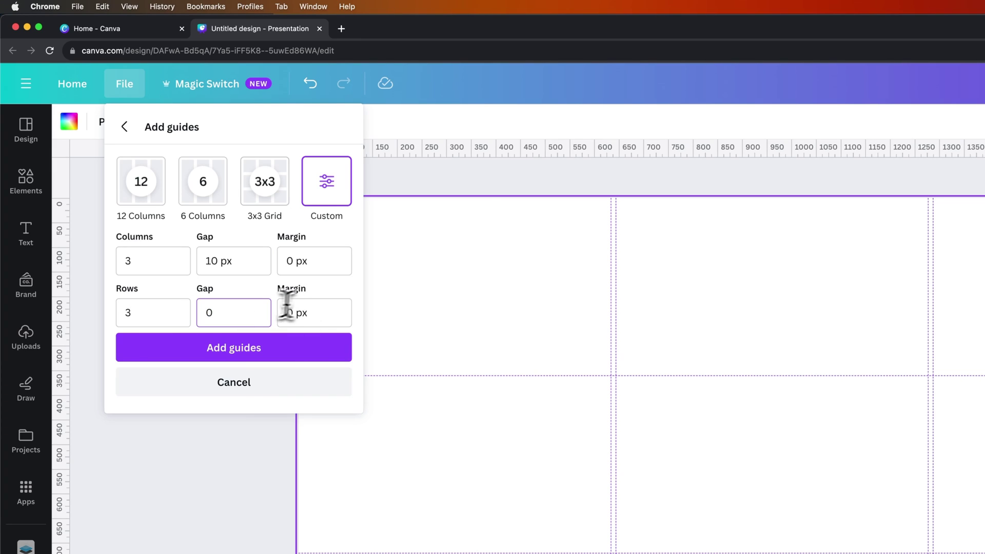
pyautogui.press('BackSpace')
pyautogui.write('10')
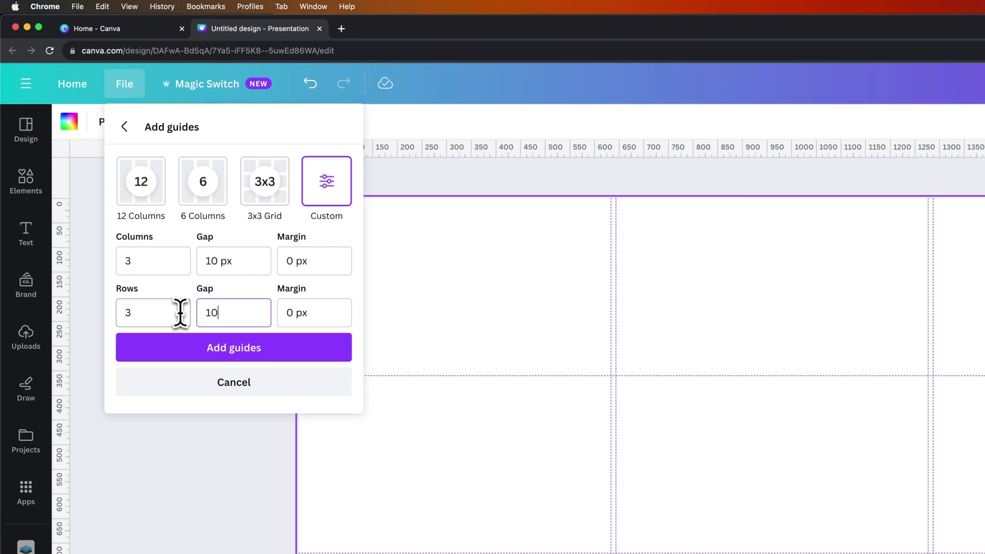
pyautogui.click(305, 262)
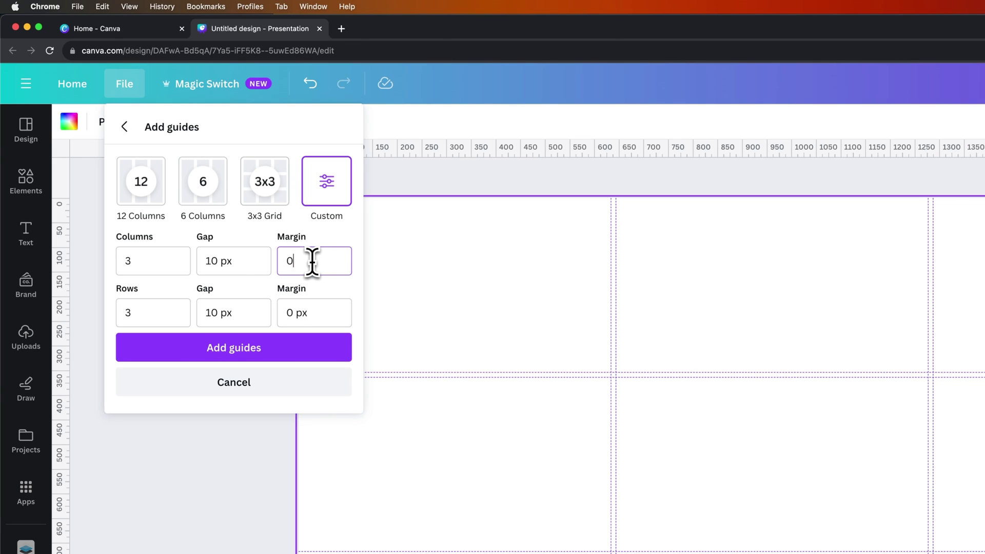
pyautogui.write('50')
pyautogui.click(312, 312)
pyautogui.write('50')
pyautogui.click(317, 266)
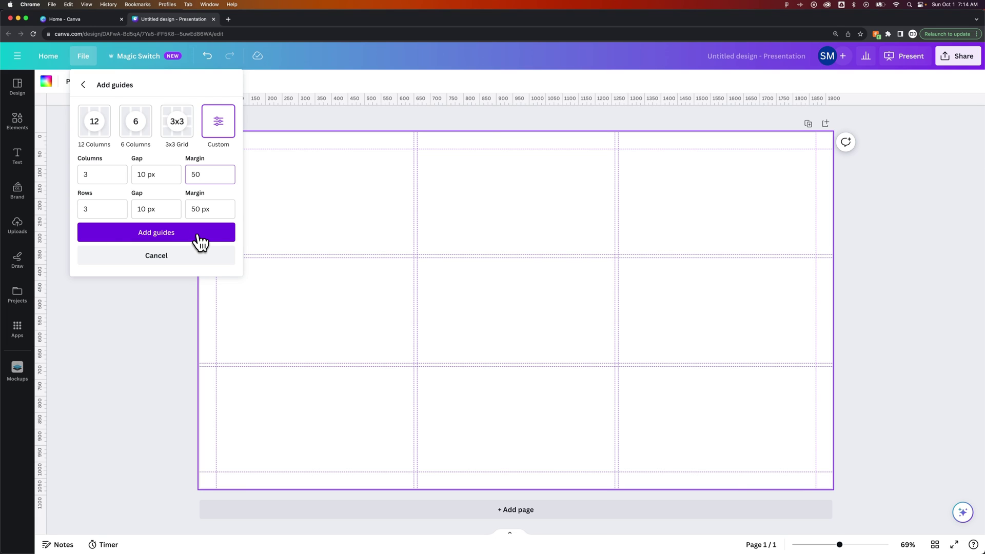
# Add the custom 3x3 guides to the page and unlock them.
pyautogui.click(155, 234)
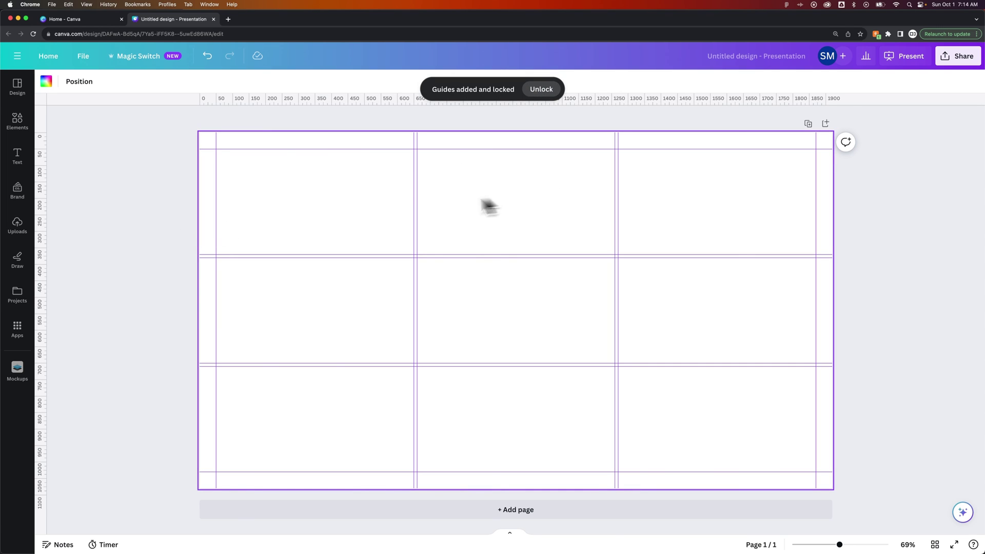
pyautogui.click(542, 90)
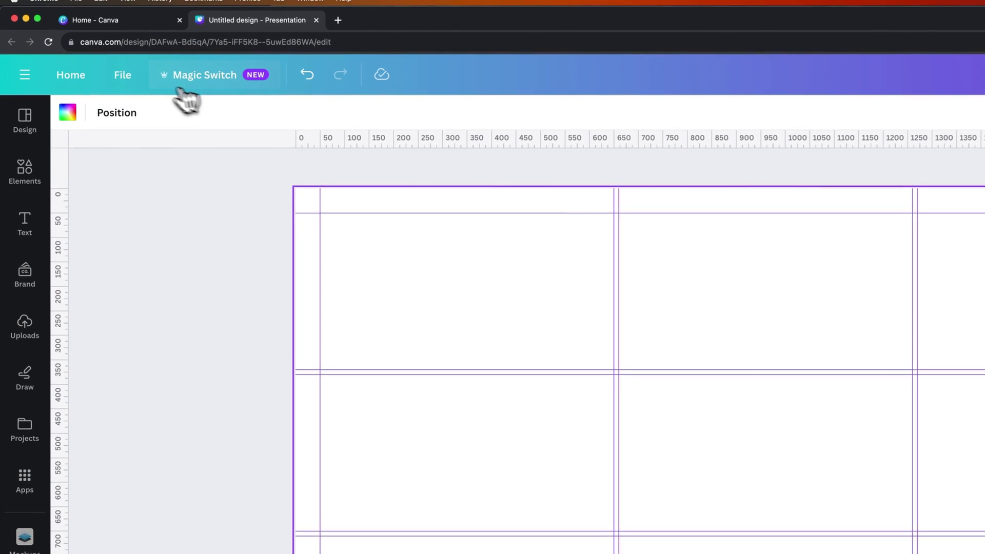
pyautogui.click(132, 77)
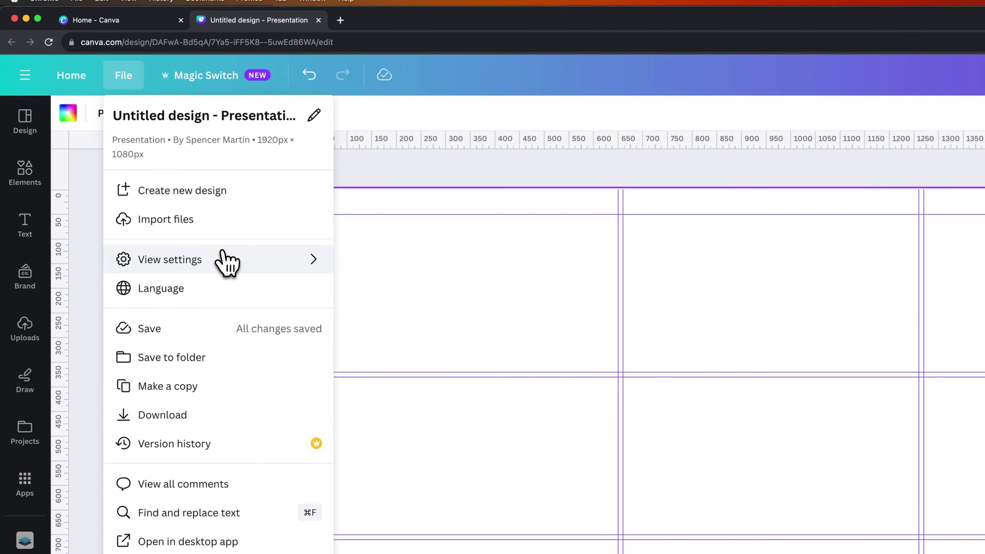
pyautogui.moveTo(169, 259)
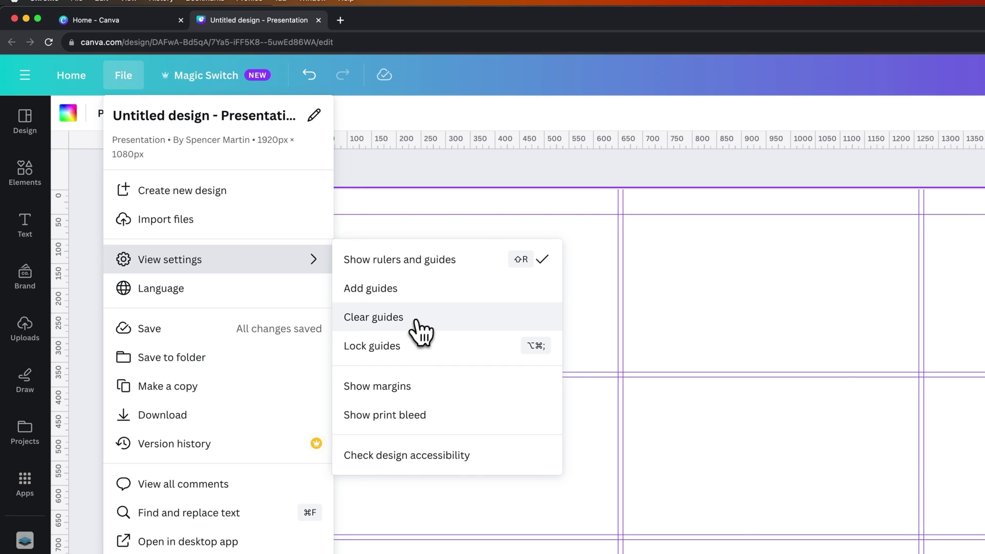
pyautogui.click(449, 274)
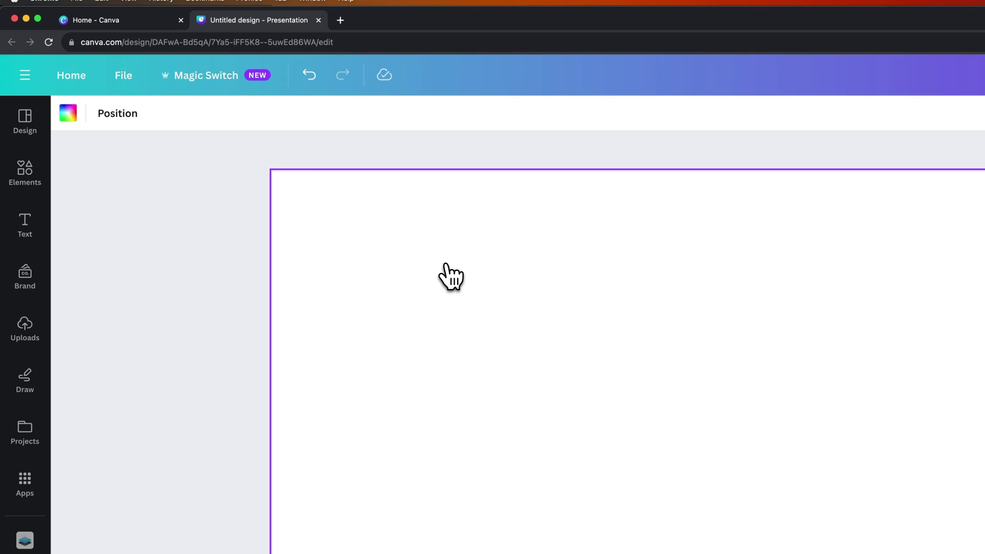
pyautogui.hotkey('shift', 'r')
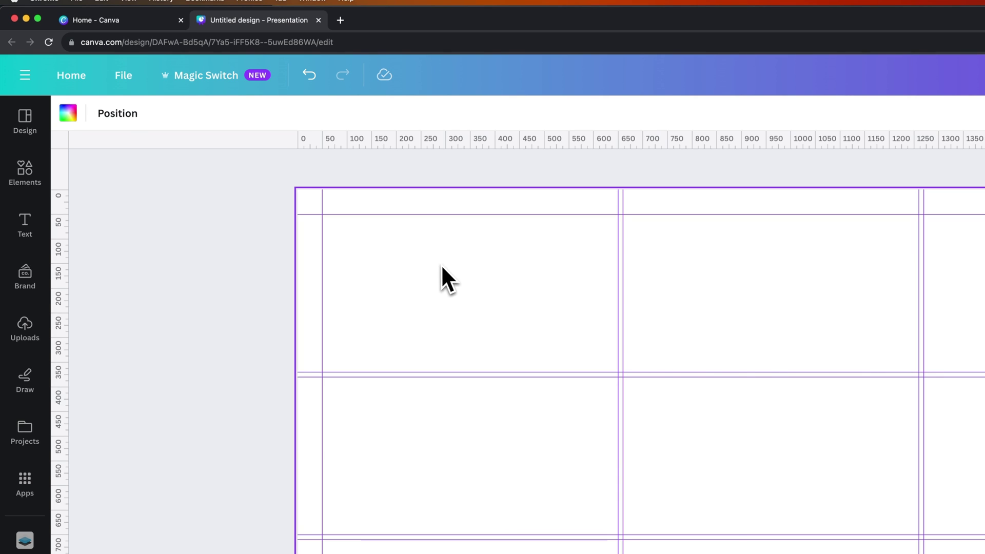
pyautogui.click(125, 82)
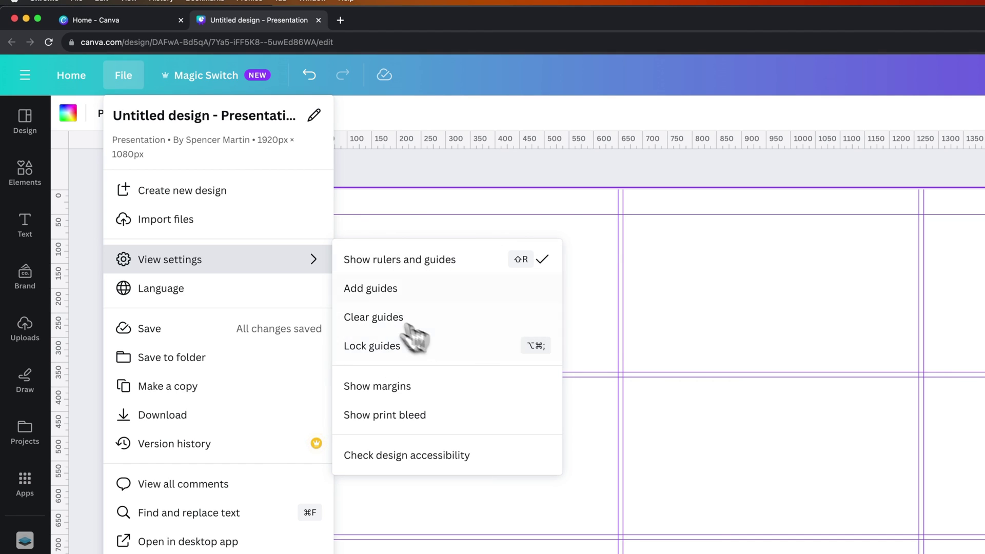
# Close the view settings menus, leaving the 3x3 guide grid and rulers on the page.
pyautogui.click(663, 302)
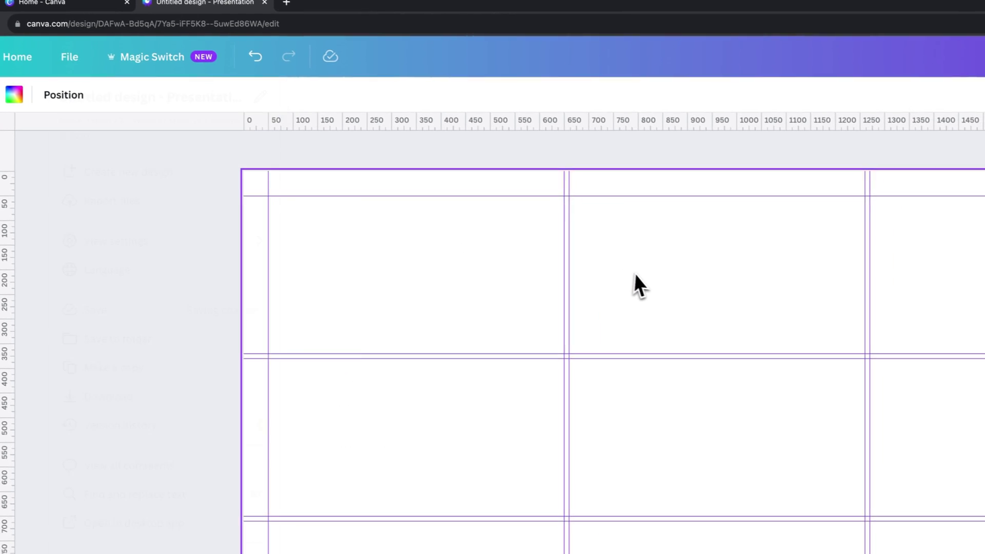